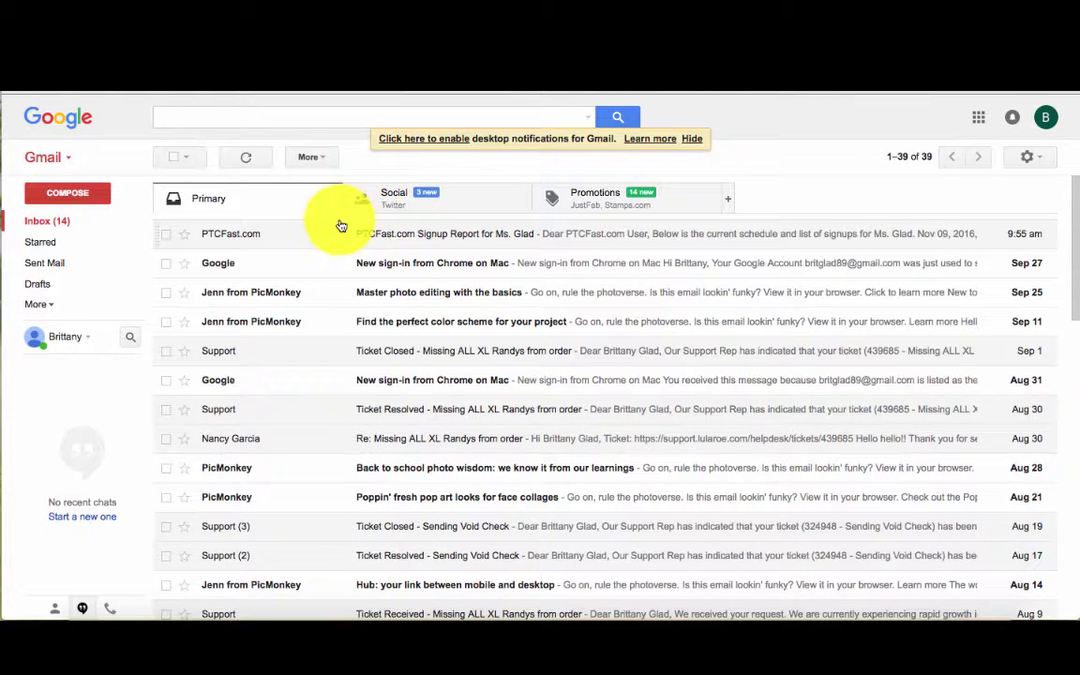
- Read the November block times in the PTCFast.com Signup Report email and follow its Manage this Conference link
left_click(399, 234)
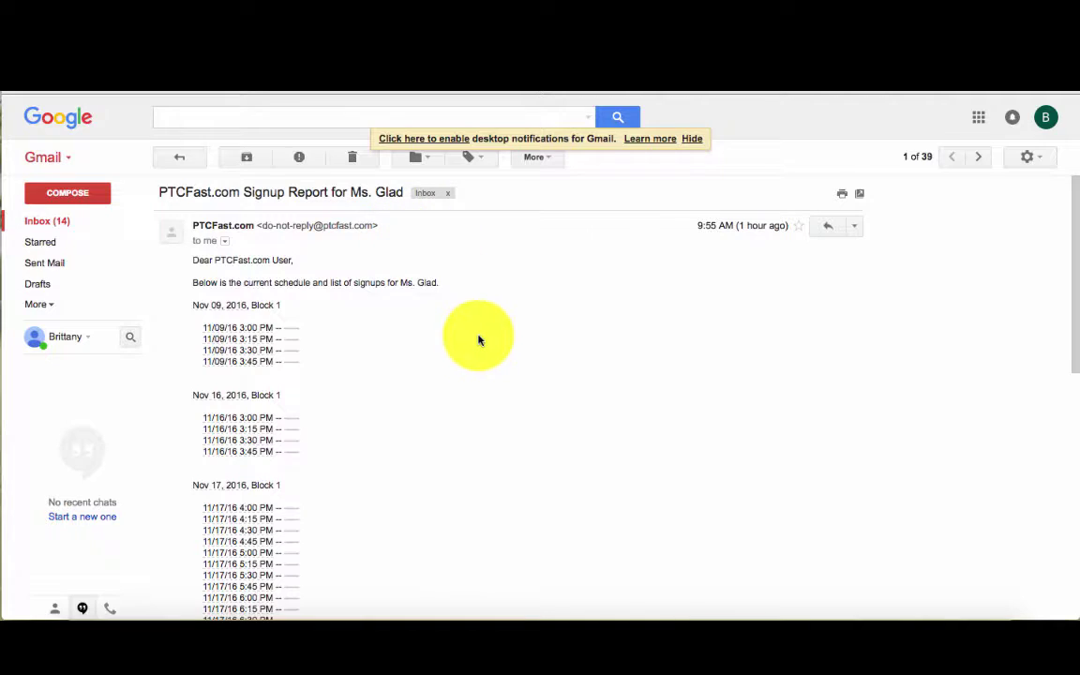
scroll(478, 340, "down", 2)
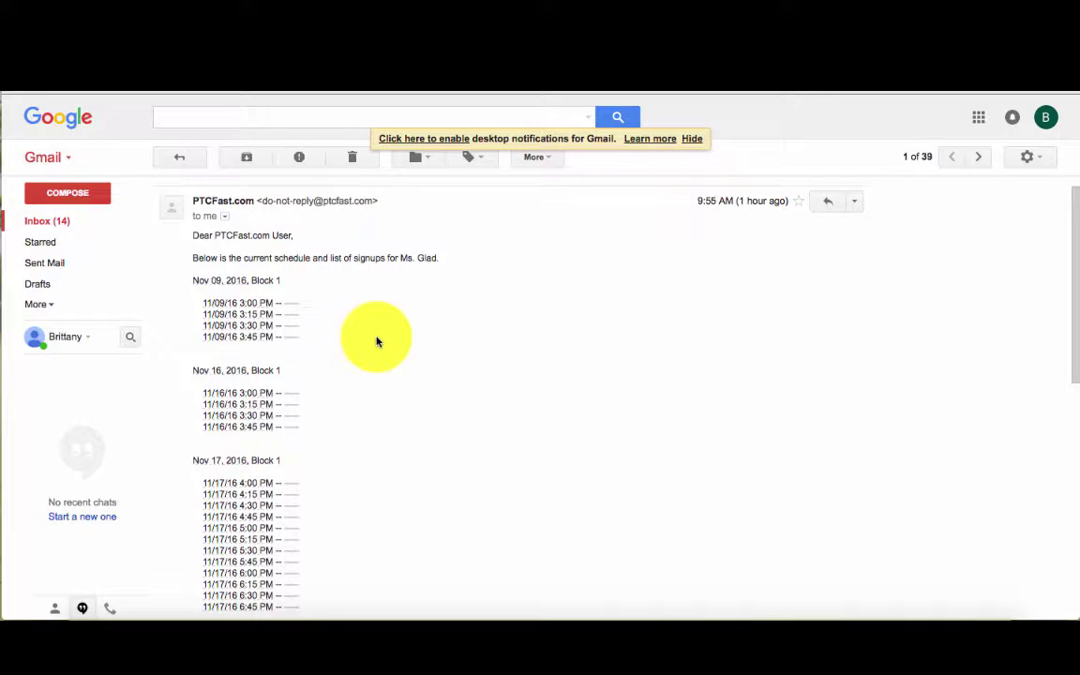
scroll(376, 342, "down", 5)
scroll(376, 342, "down", 8)
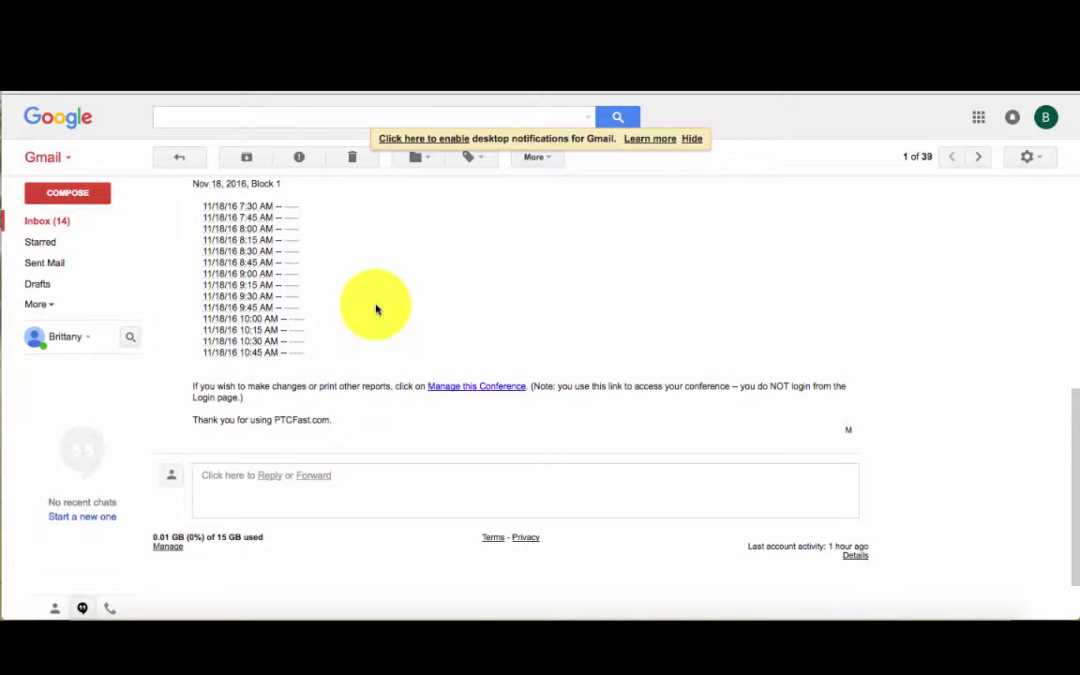
scroll(376, 309, "up", 2)
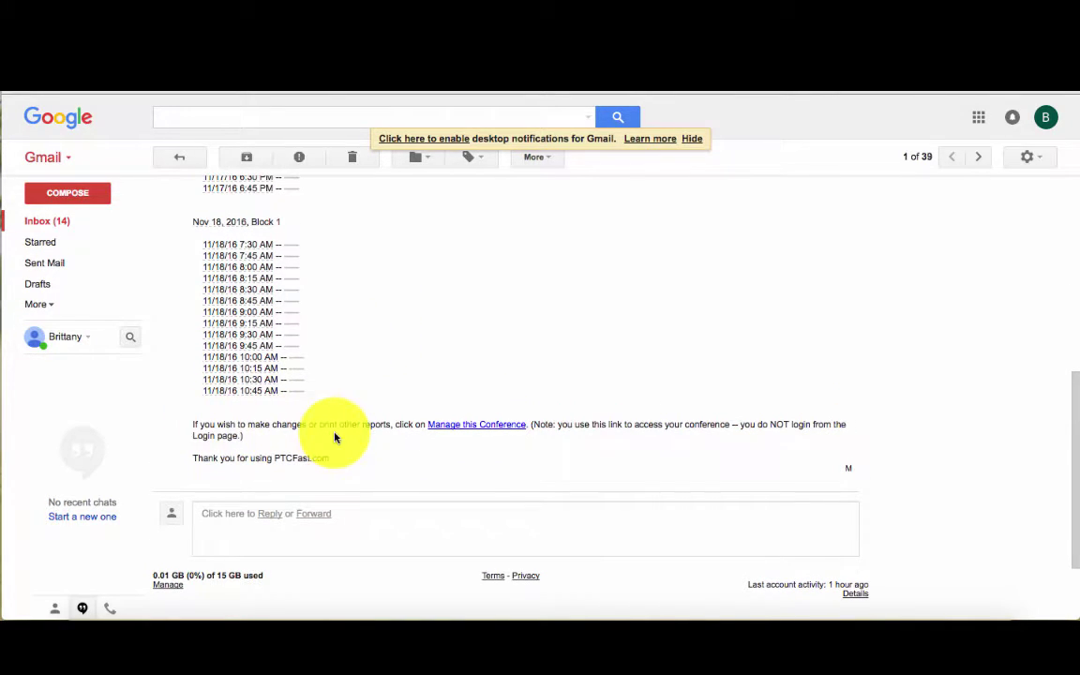
left_click(447, 430)
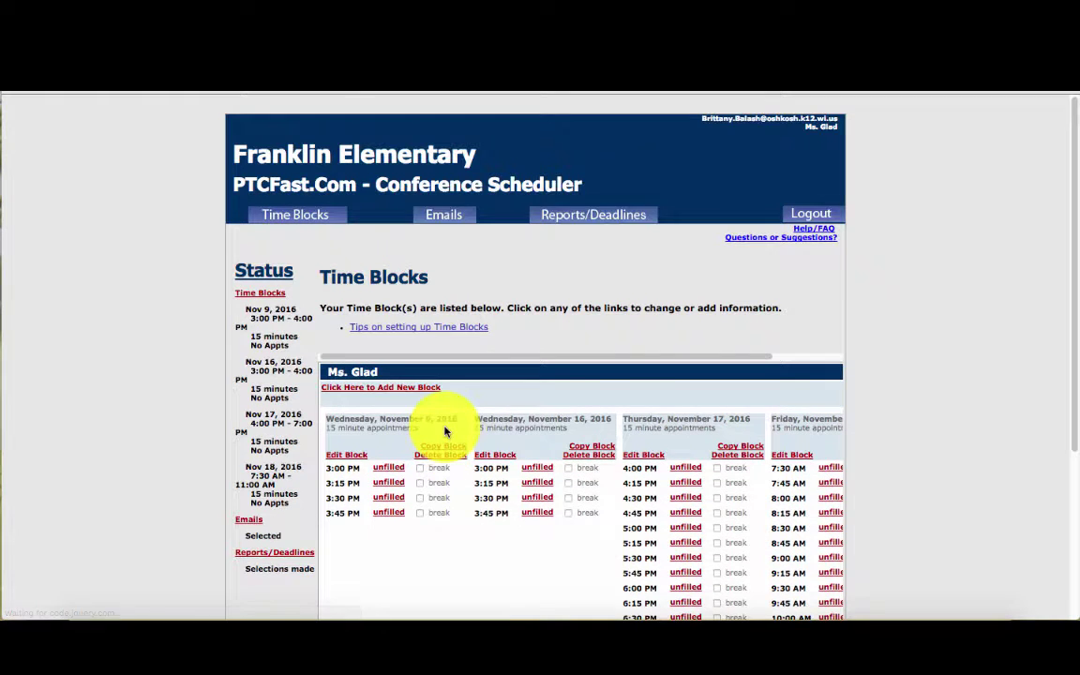
- Scroll through the Time Blocks table to review the Nov 9, 16, 17 and 18 slots
scroll(909, 375, "down", 1)
scroll(908, 375, "down", 3)
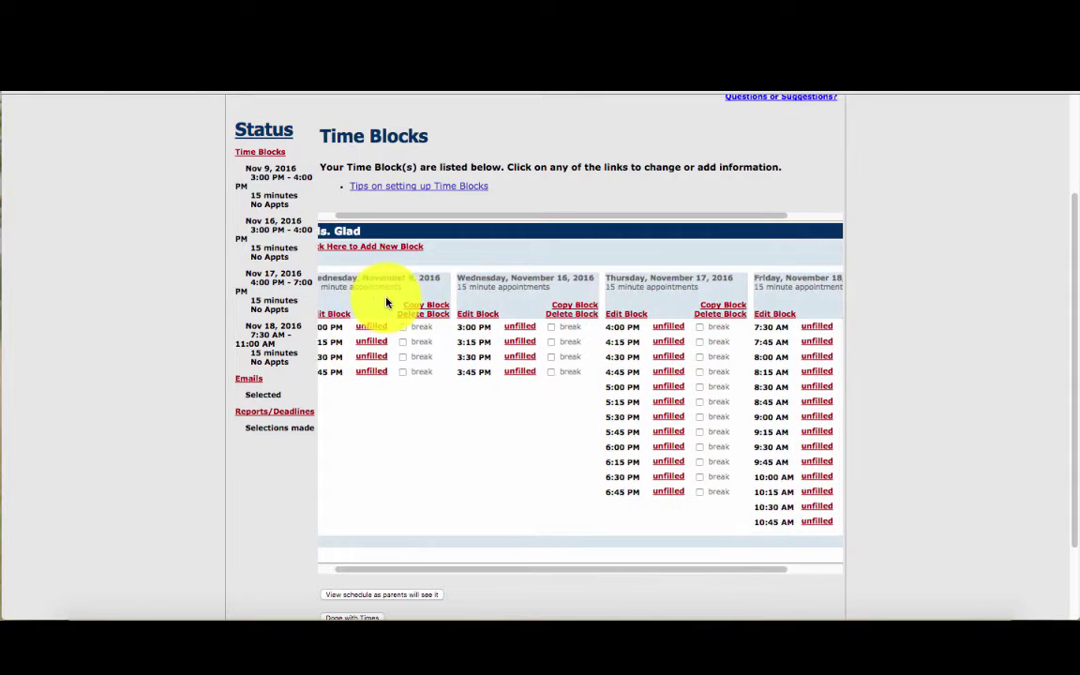
scroll(817, 389, "up", 2)
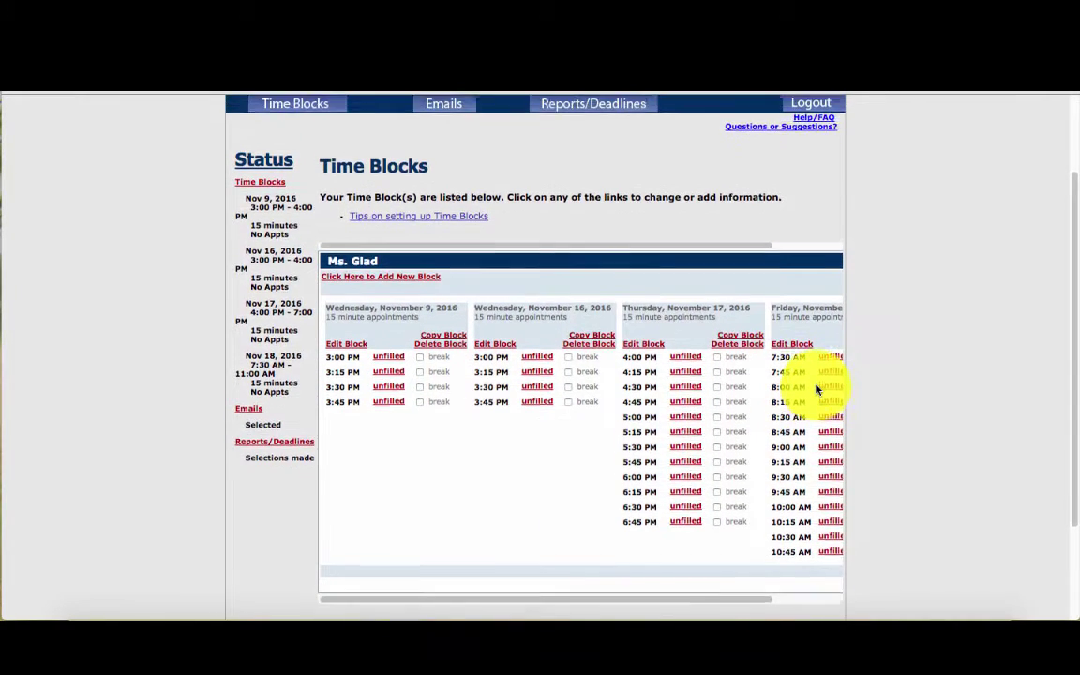
scroll(815, 385, "down", 2)
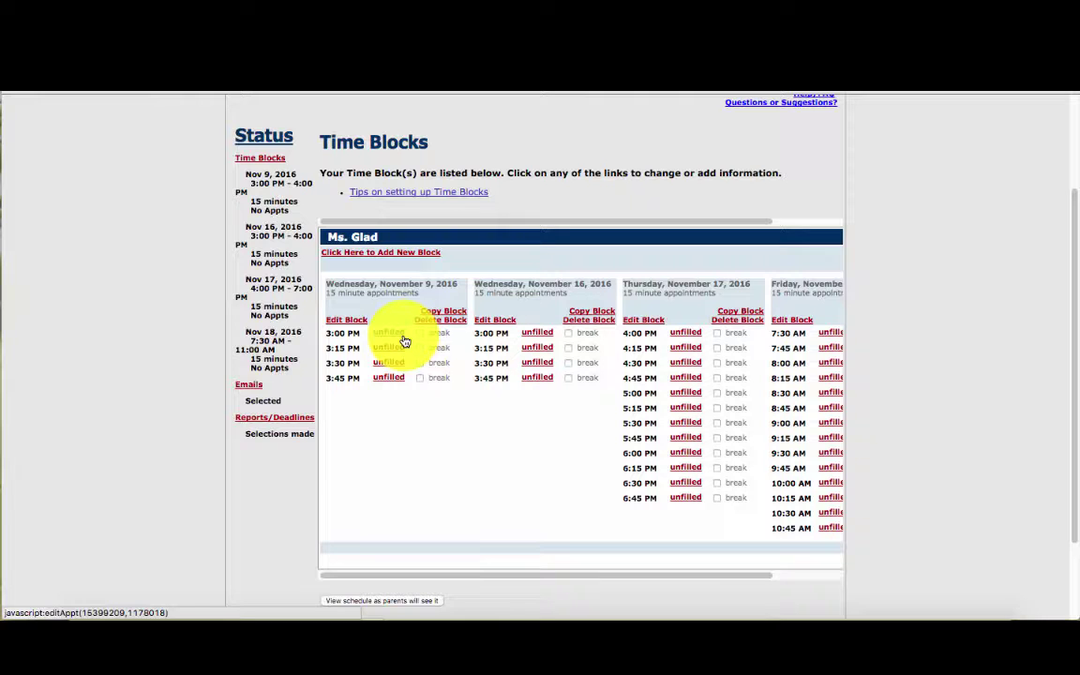
scroll(600, 383, "right", 3)
scroll(603, 384, "right", 1)
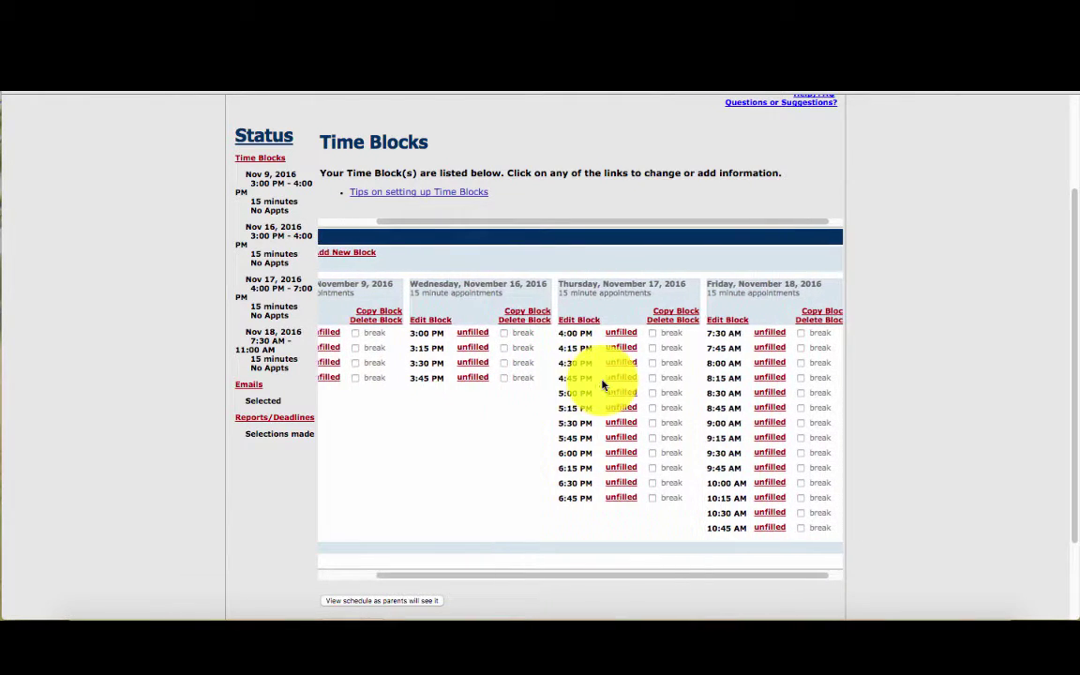
- Book Thursday's 4:00 PM slot with the sample student's last and first names and submit
left_click(623, 333)
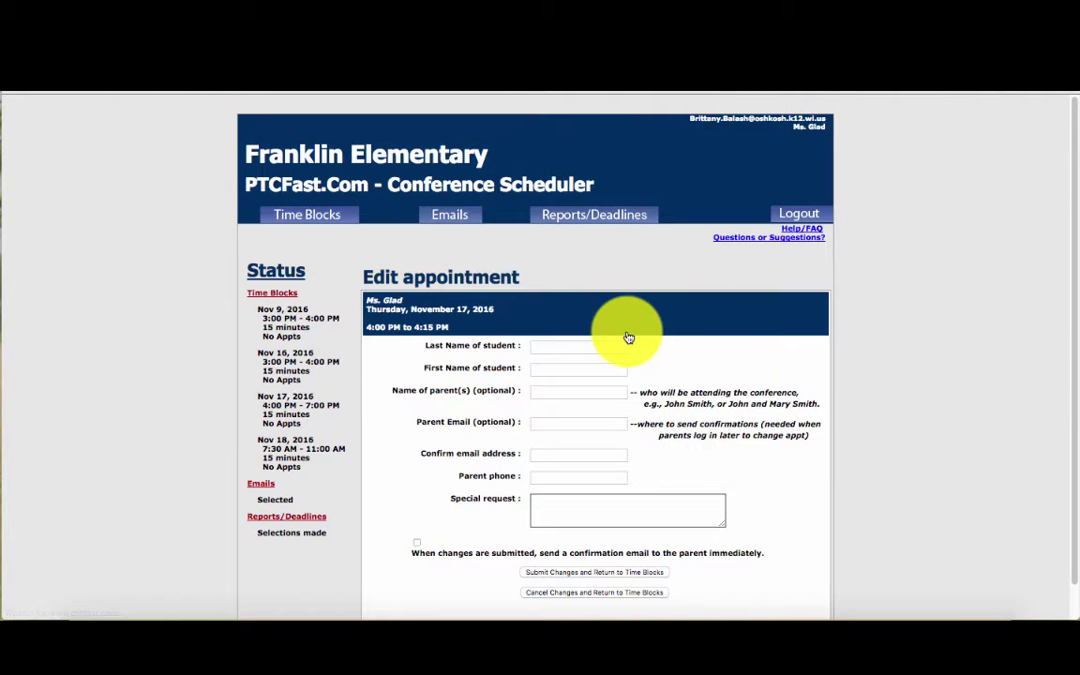
scroll(554, 335, "down", 1)
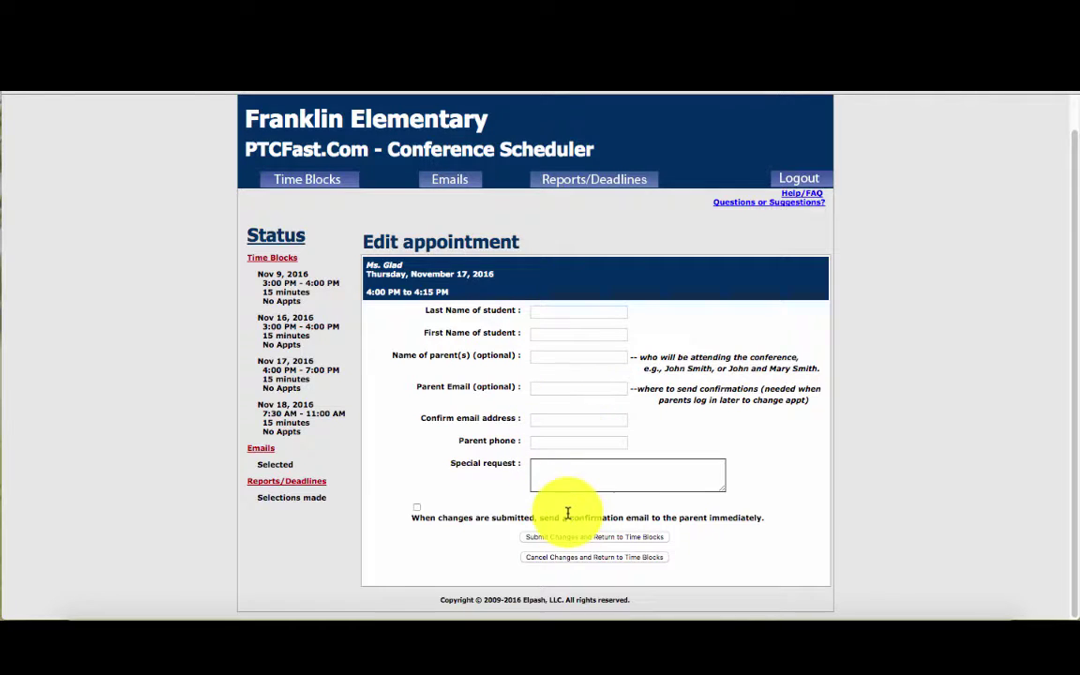
left_click(574, 312)
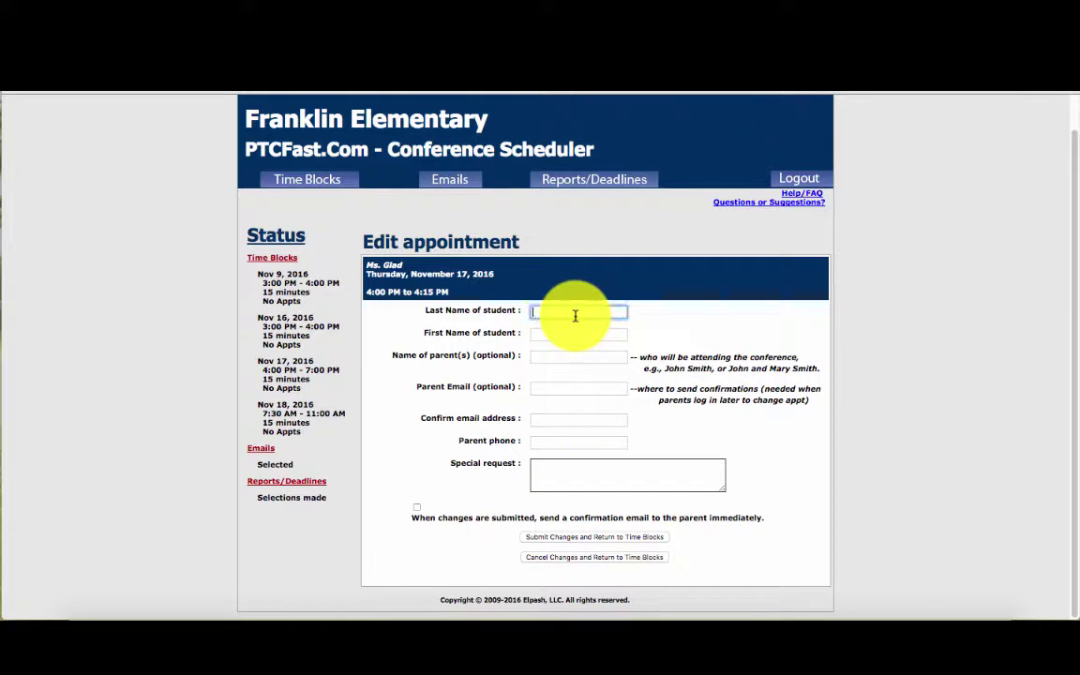
type("JOhn")
key("BackSpace")
key("BackSpace")
key("BackSpace")
type("ohn")
key("Tab")
type("Doe")
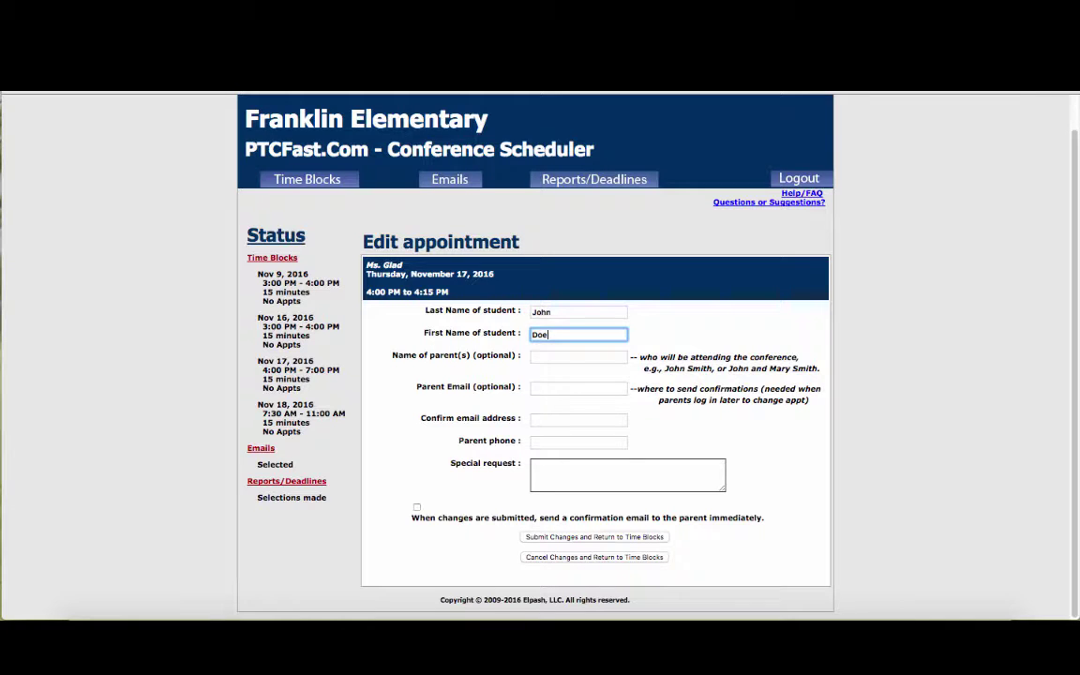
left_click(574, 542)
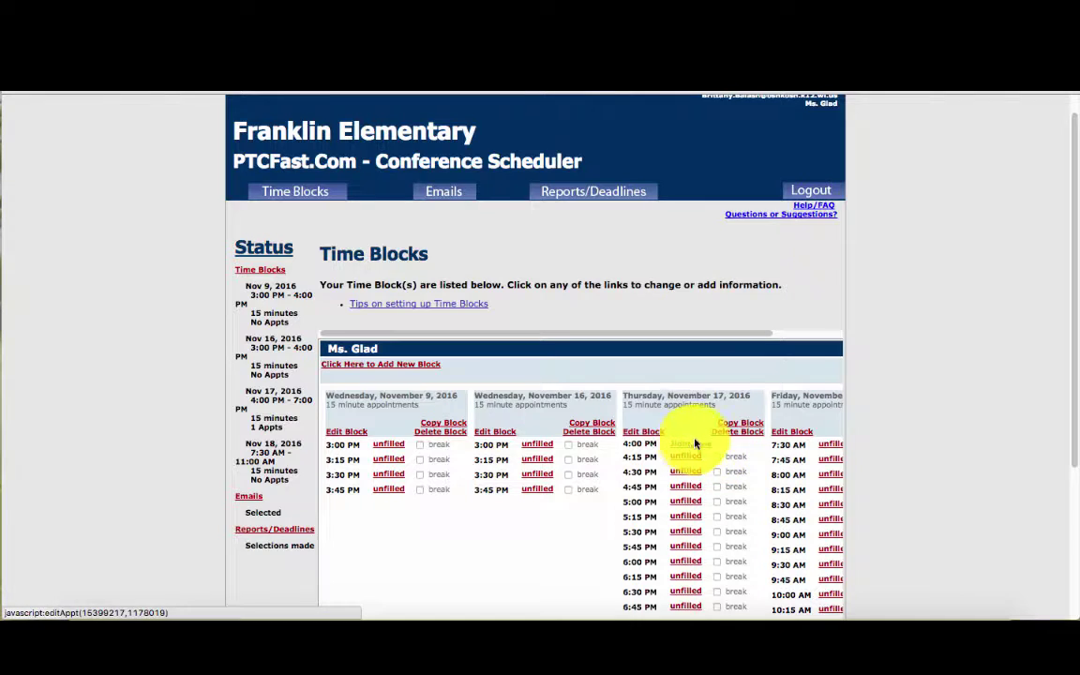
- Open the booked Nov 17 4:00 PM appointment and confirm its deletion
scroll(755, 466, "down", 2)
scroll(754, 466, "down", 1)
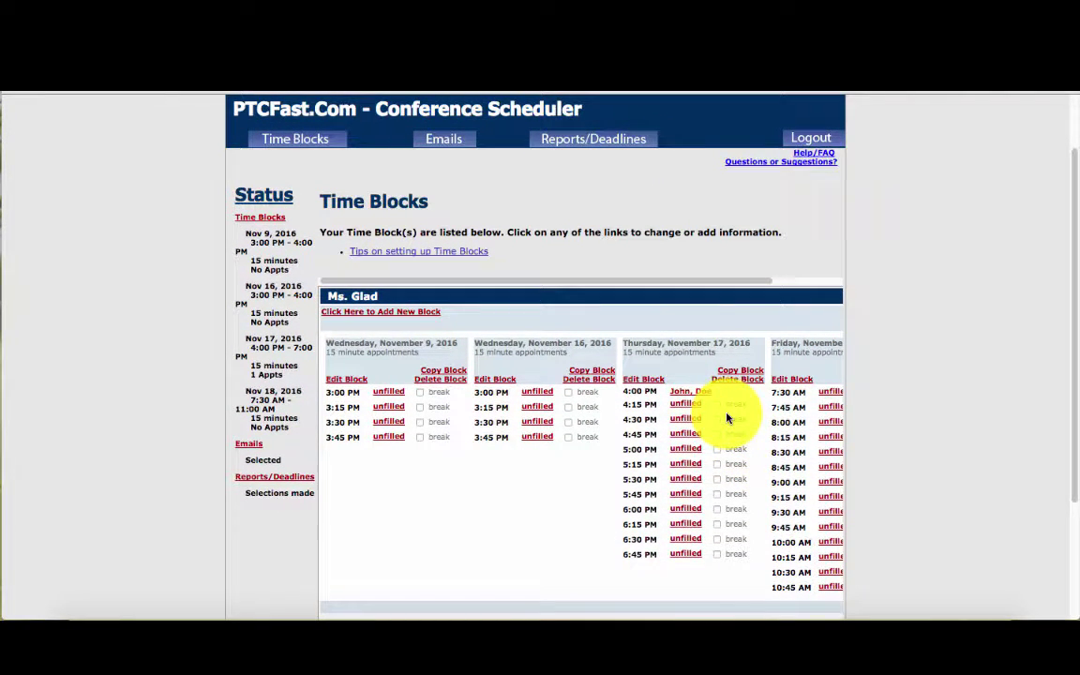
left_click(700, 393)
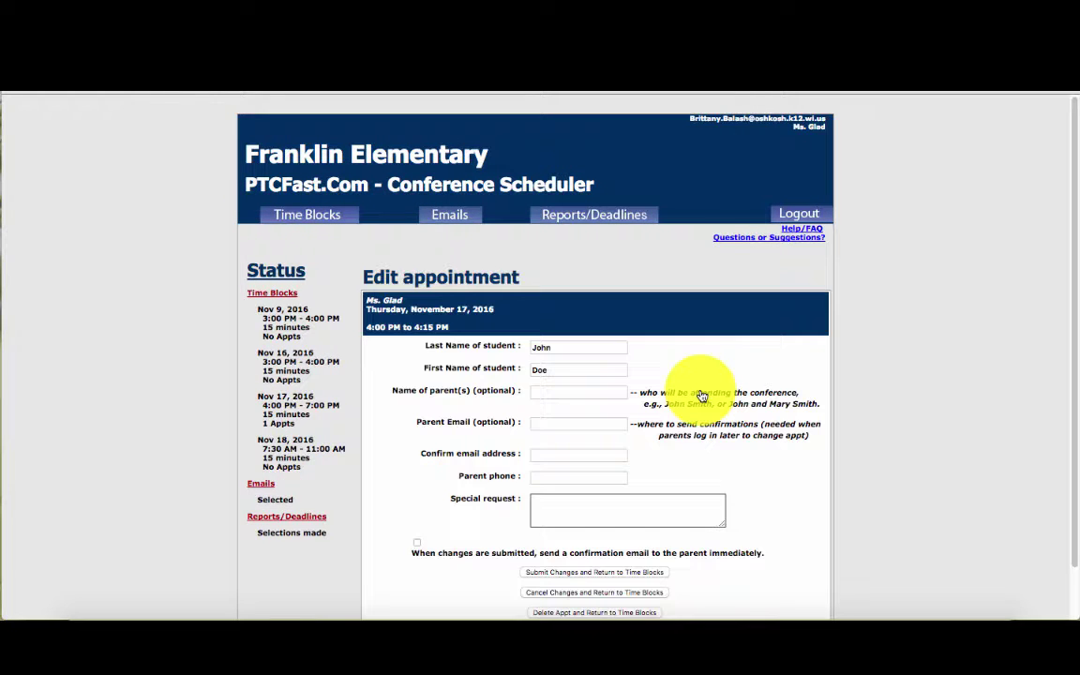
scroll(701, 396, "down", 3)
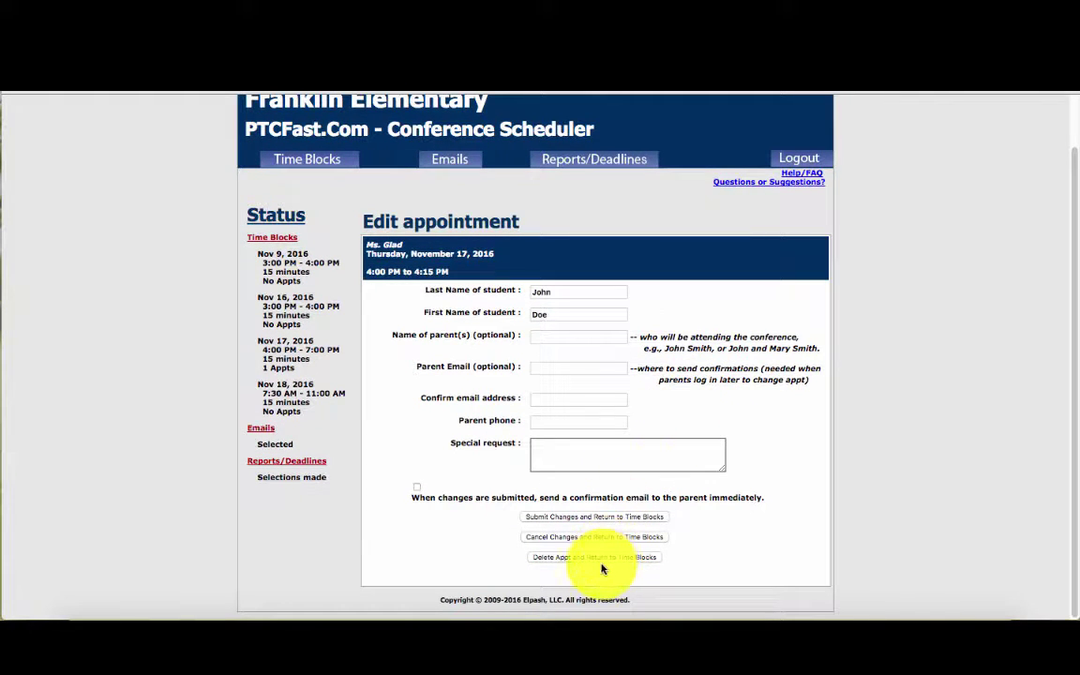
left_click(581, 558)
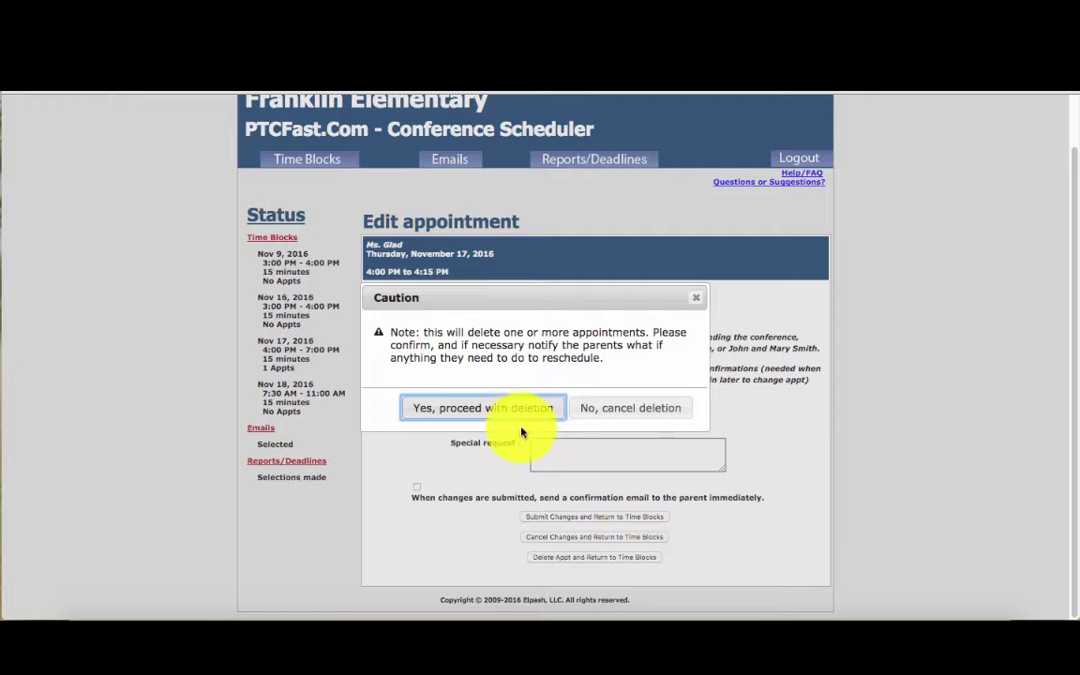
left_click(511, 416)
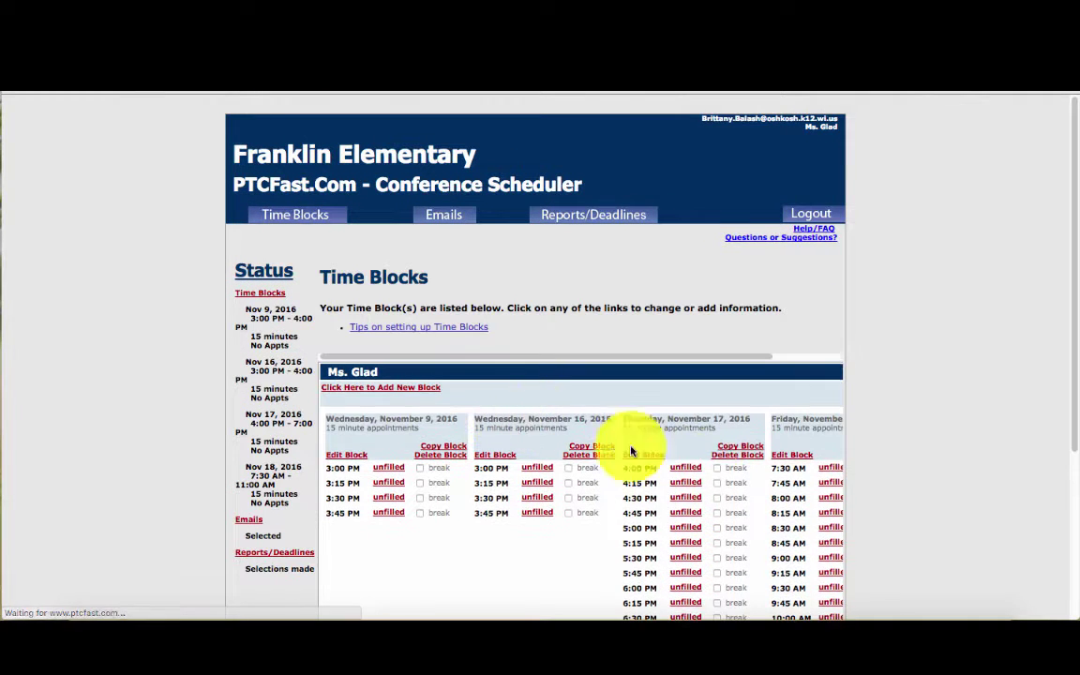
scroll(704, 472, "down", 1)
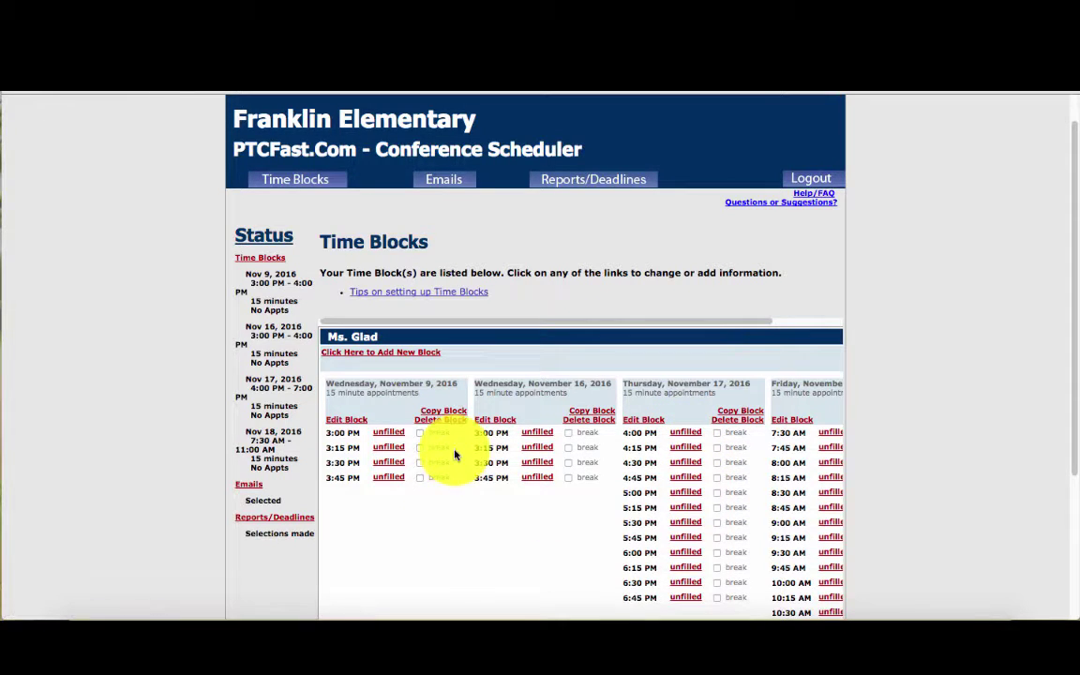
scroll(455, 455, "right", 3)
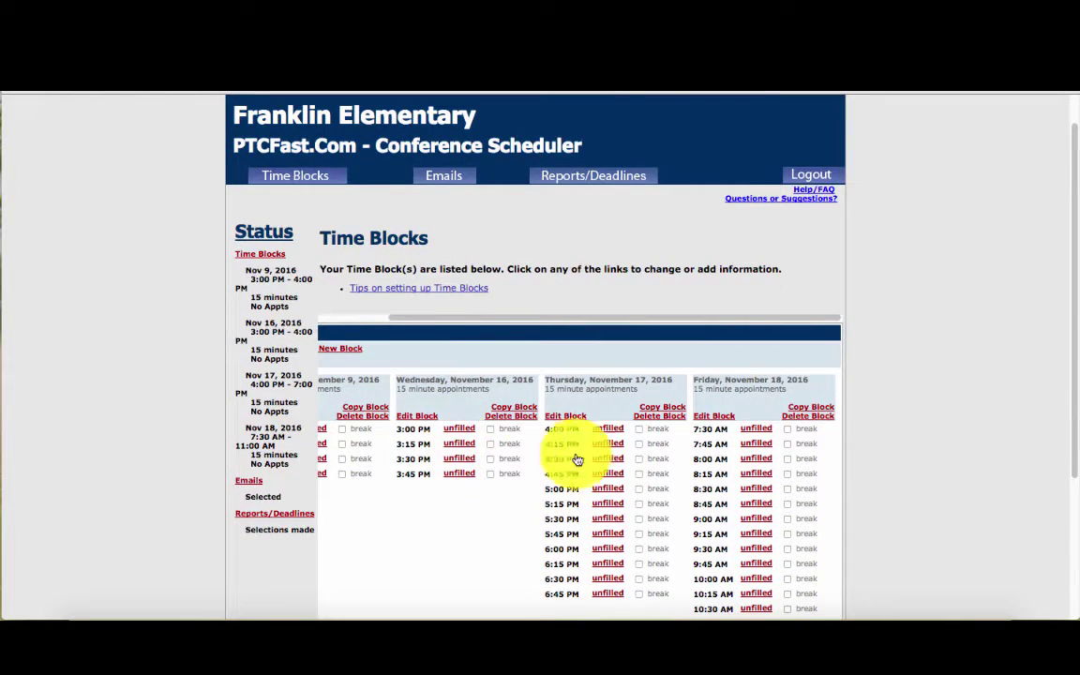
scroll(647, 467, "down", 1)
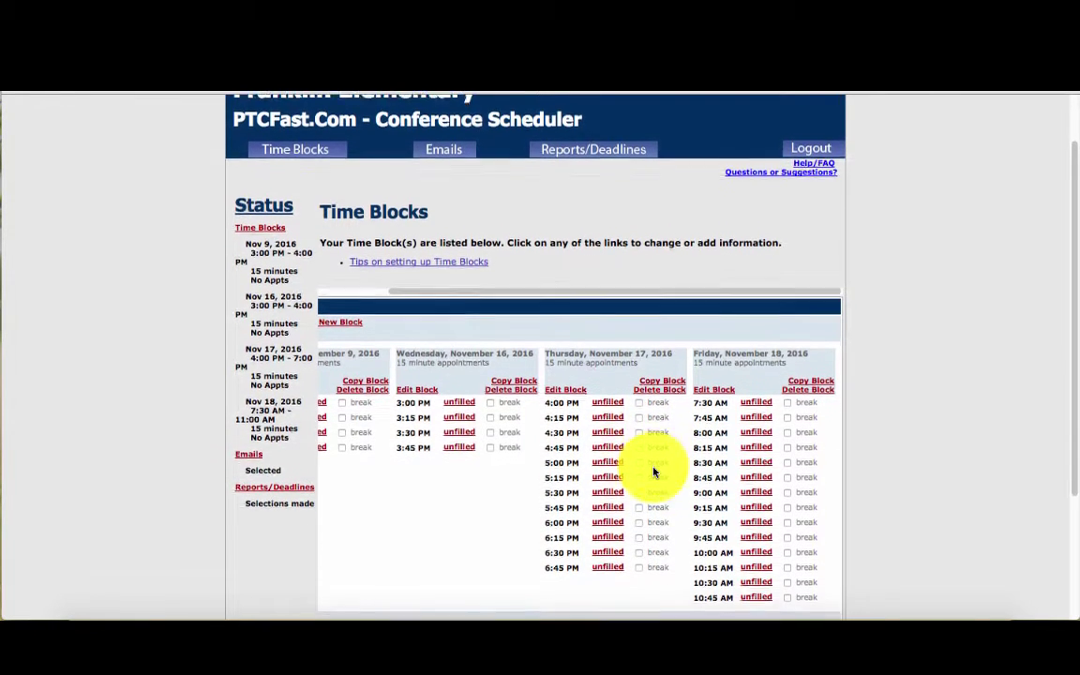
scroll(653, 471, "down", 1)
left_click(638, 451)
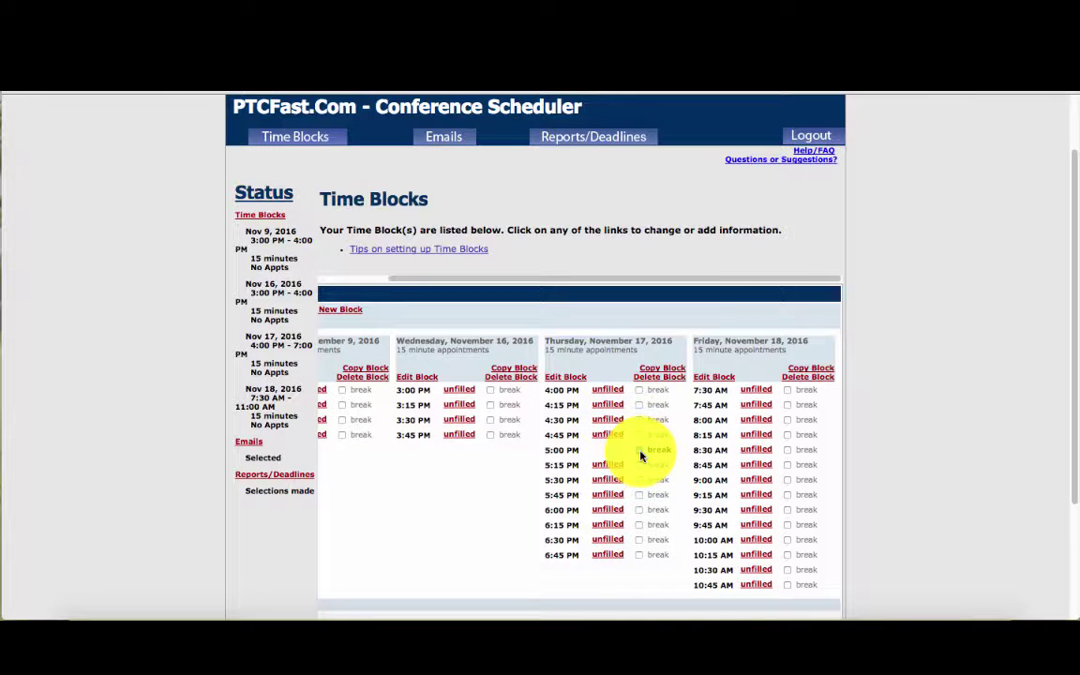
left_click(640, 454)
scroll(656, 434, "down", 2)
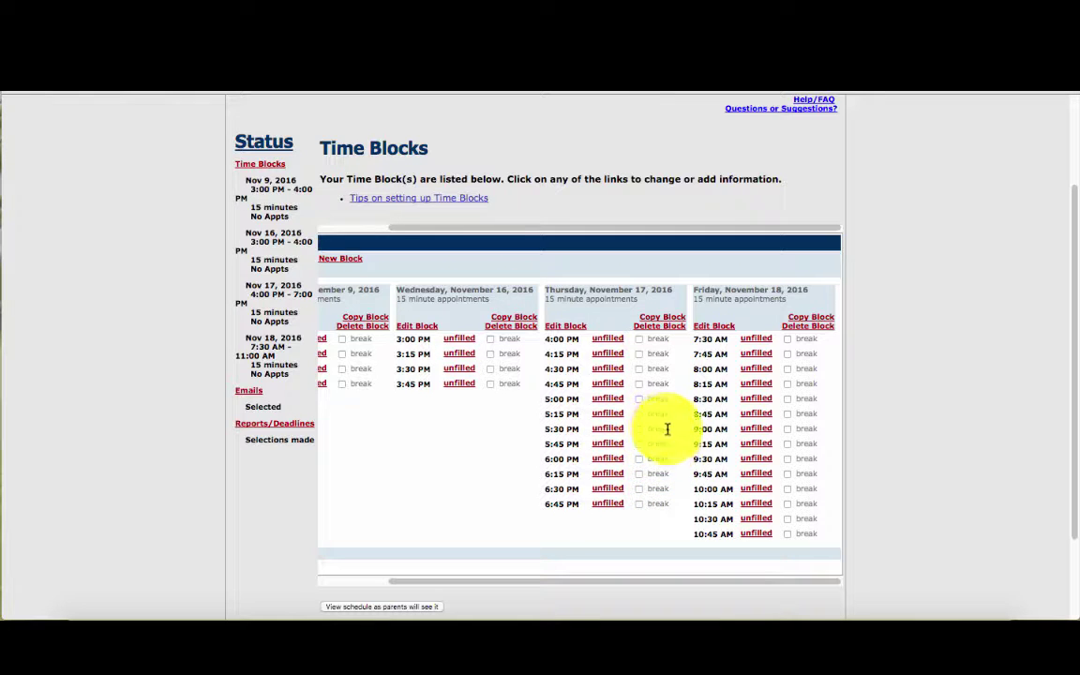
scroll(671, 398, "up", 2)
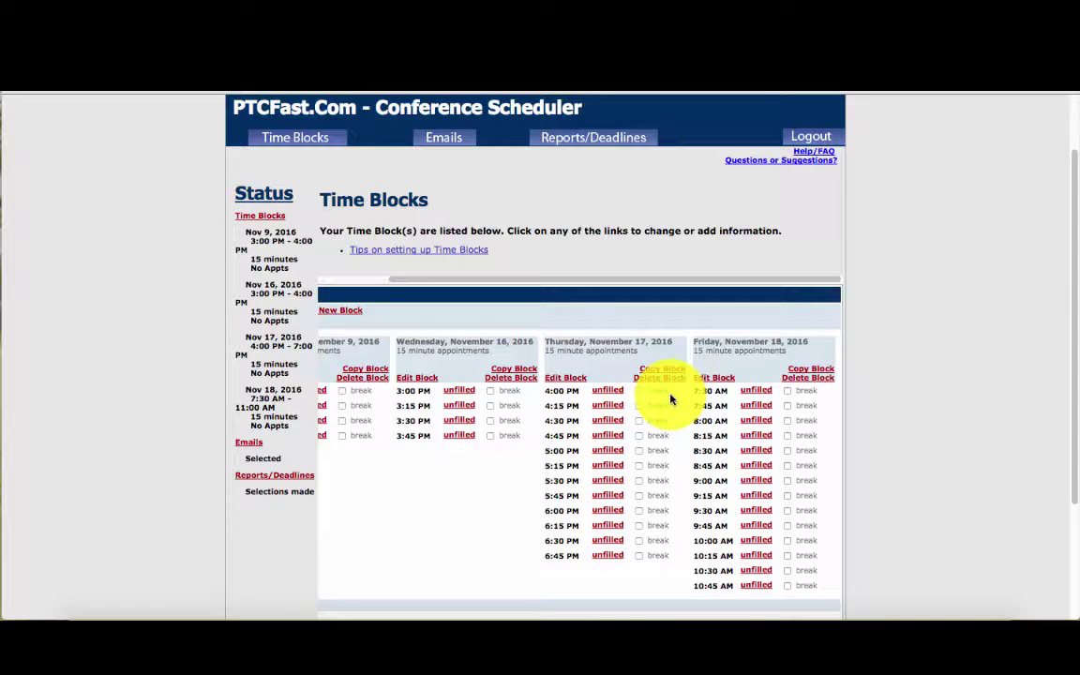
scroll(669, 399, "left", 3)
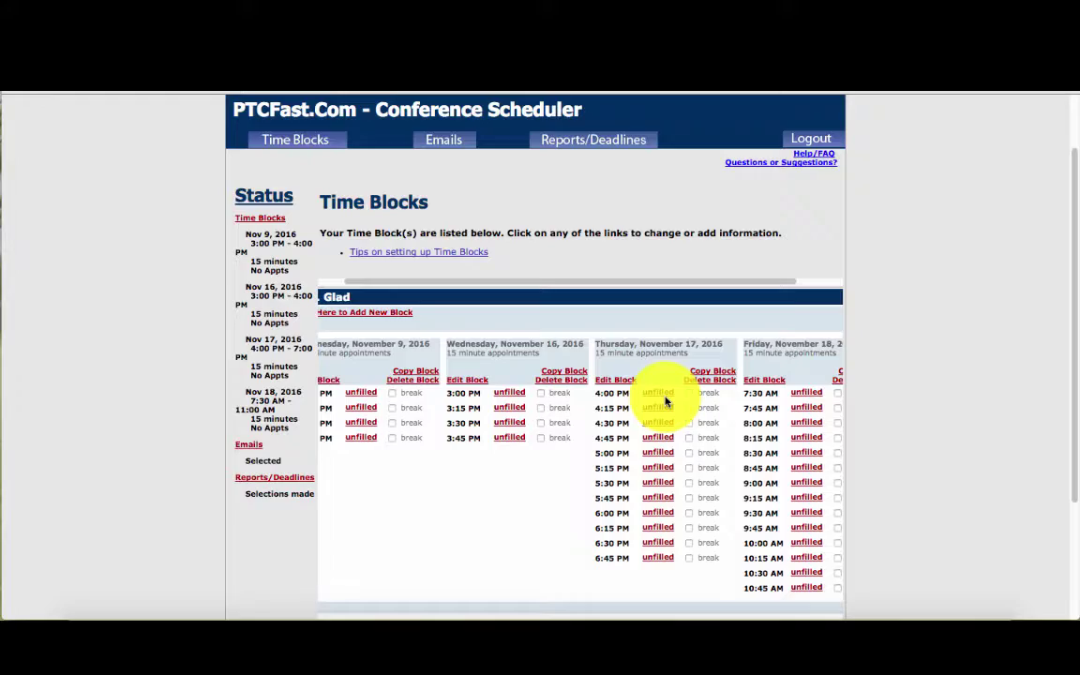
scroll(665, 401, "up", 3)
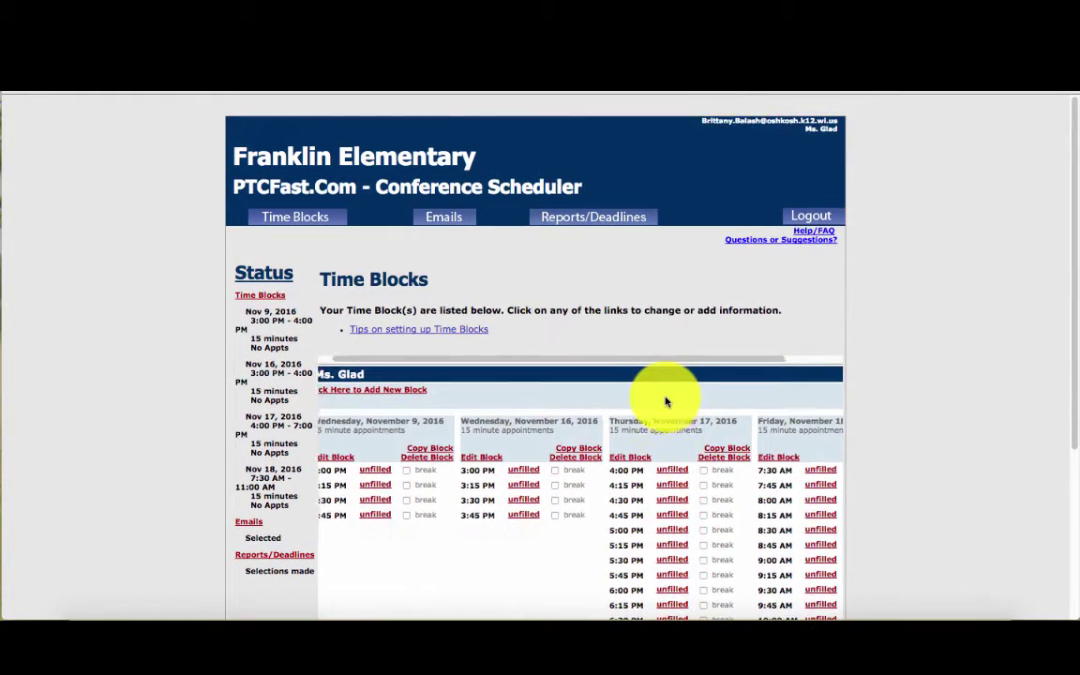
scroll(666, 401, "left", 2)
scroll(666, 401, "down", 2)
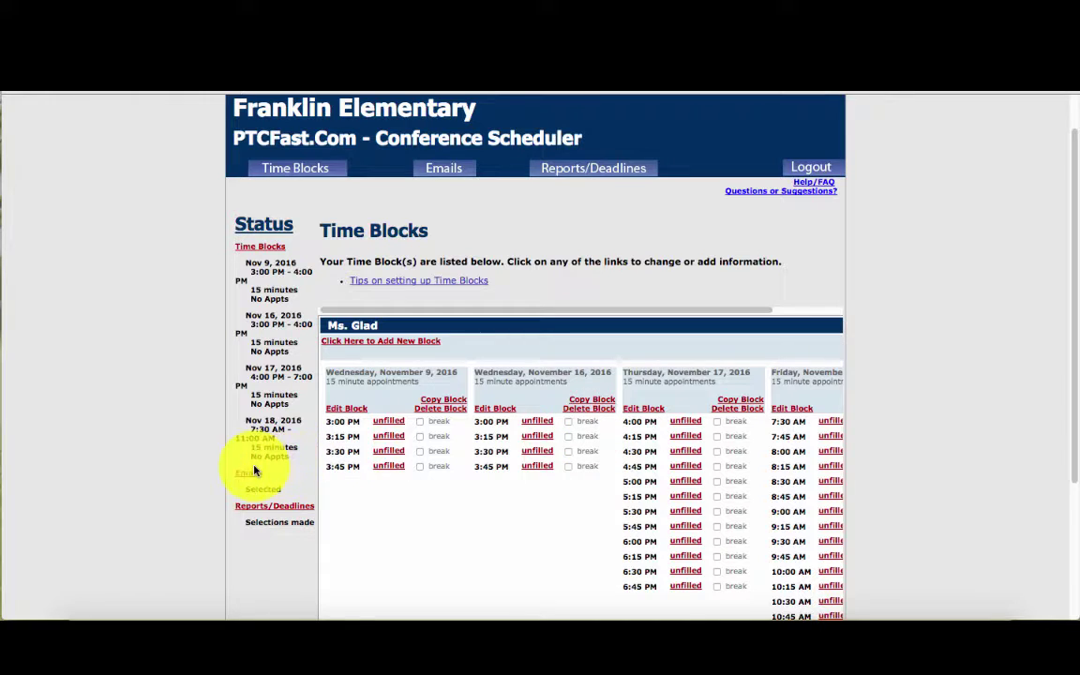
- Review the Reports & Deadlines options, then go back to the Time Blocks page
left_click(278, 510)
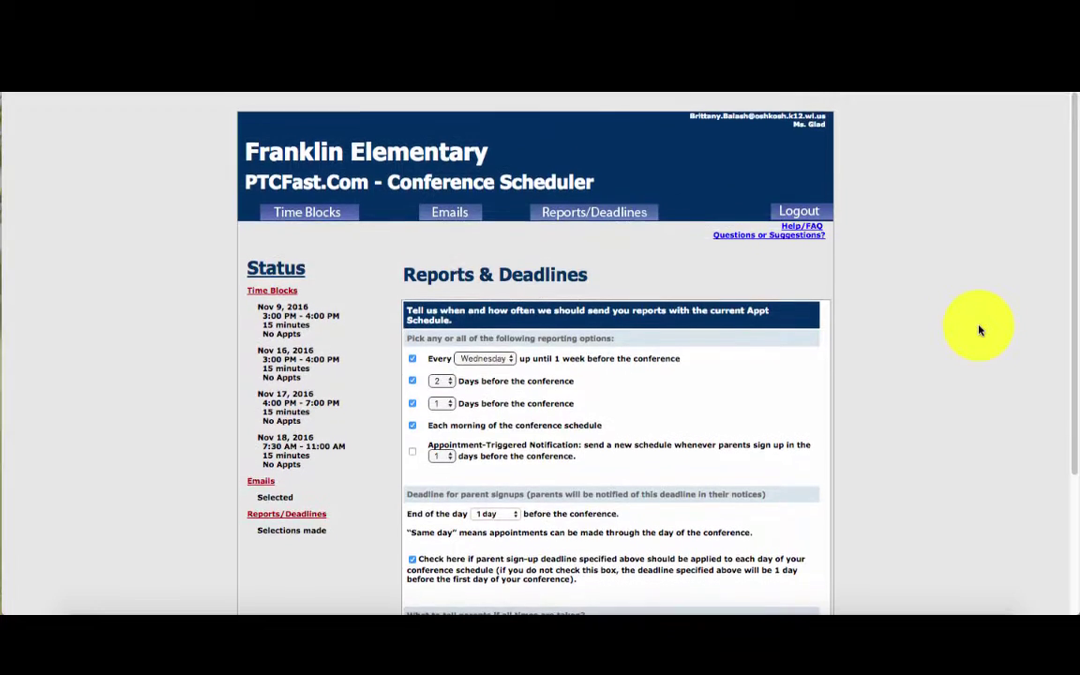
scroll(978, 328, "down", 2)
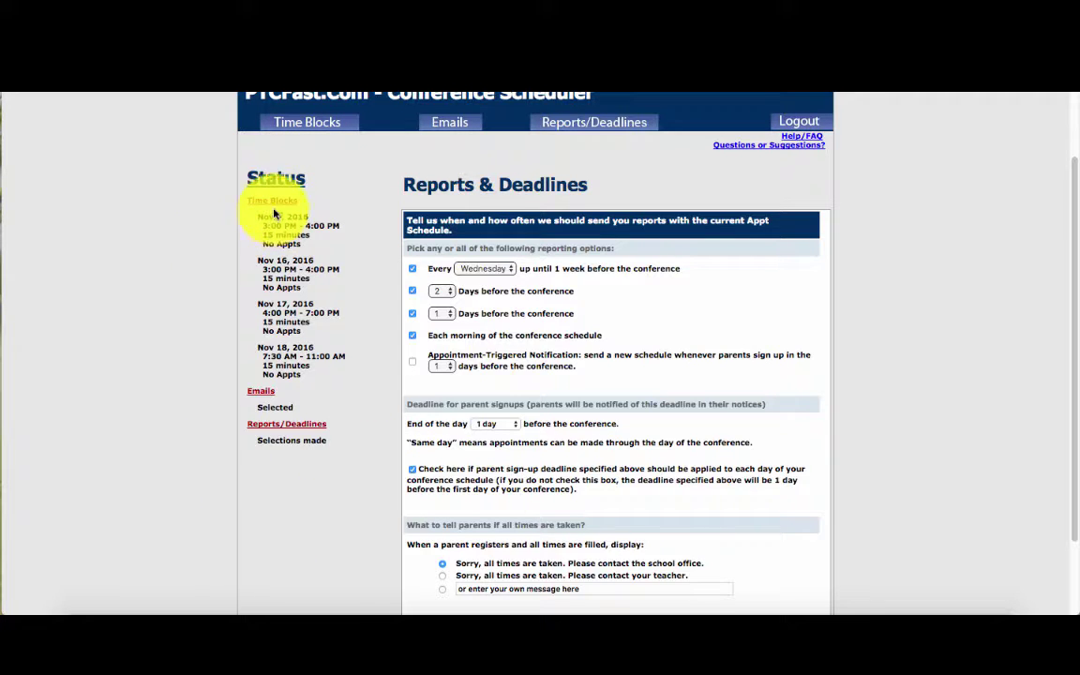
left_click(277, 199)
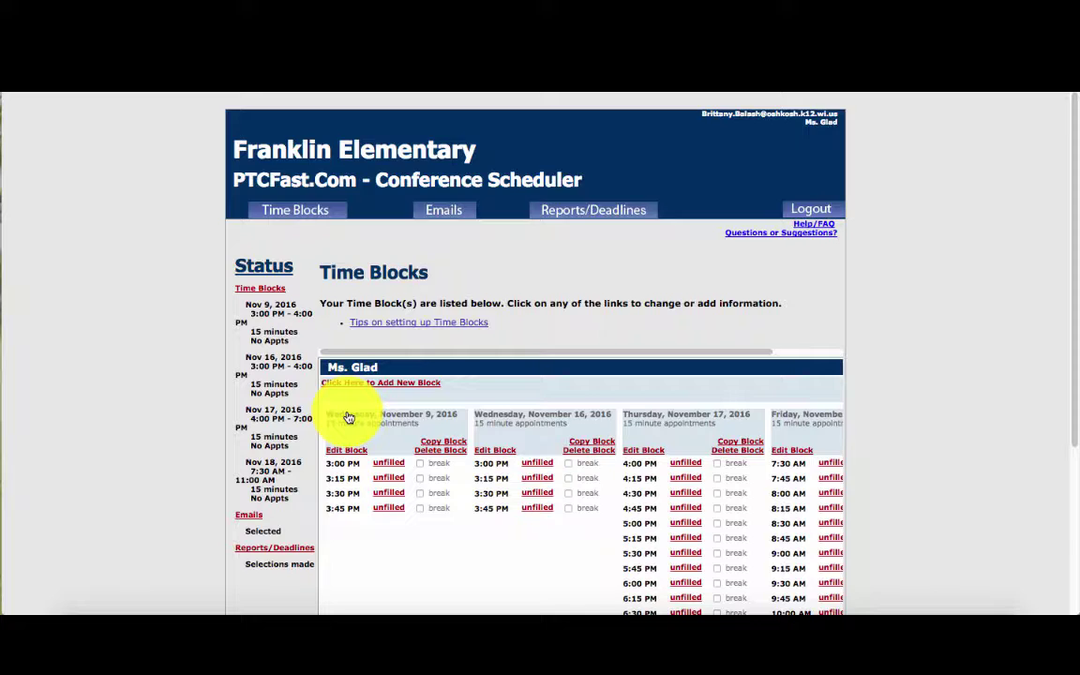
scroll(349, 417, "down", 3)
left_click(251, 372)
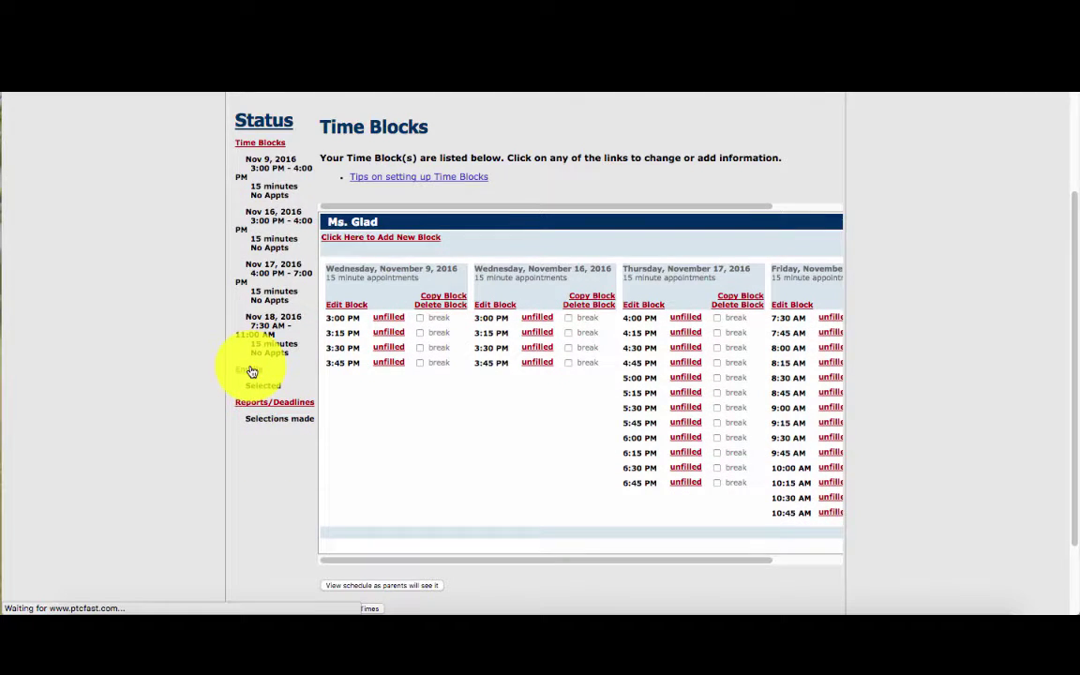
scroll(514, 429, "down", 1)
scroll(513, 428, "down", 4)
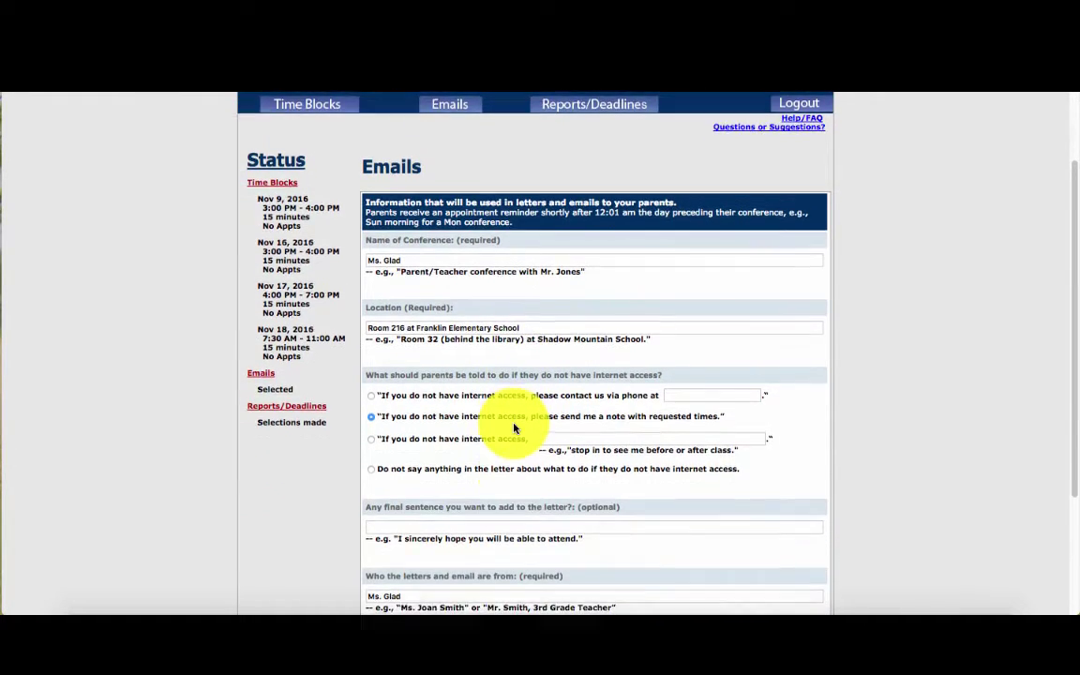
scroll(514, 424, "up", 5)
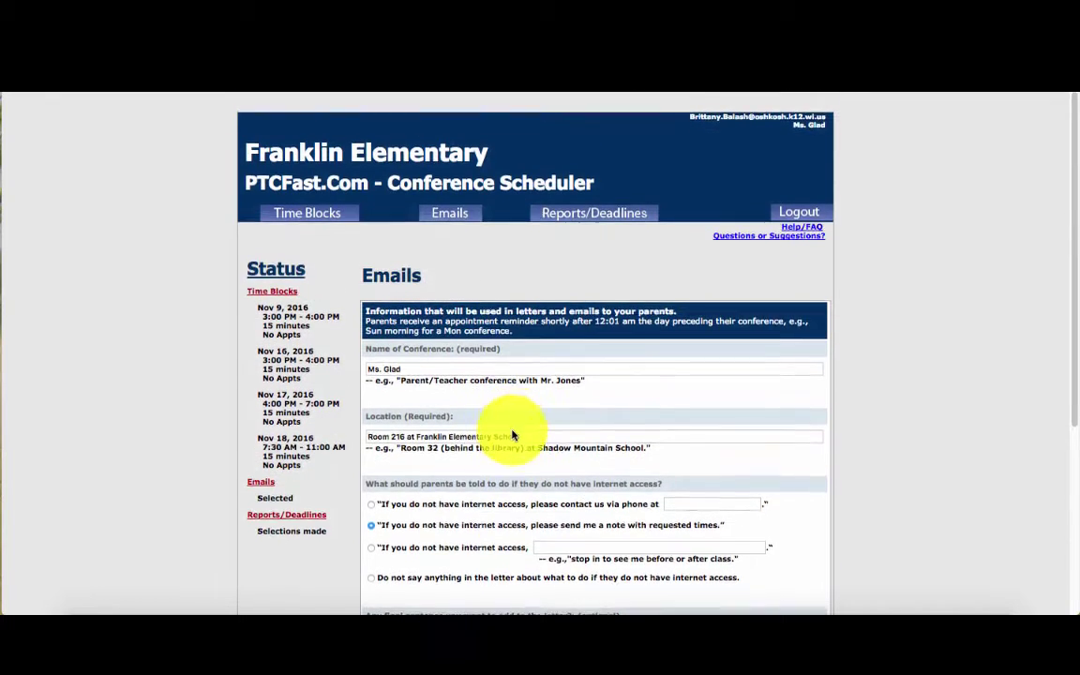
left_click(306, 513)
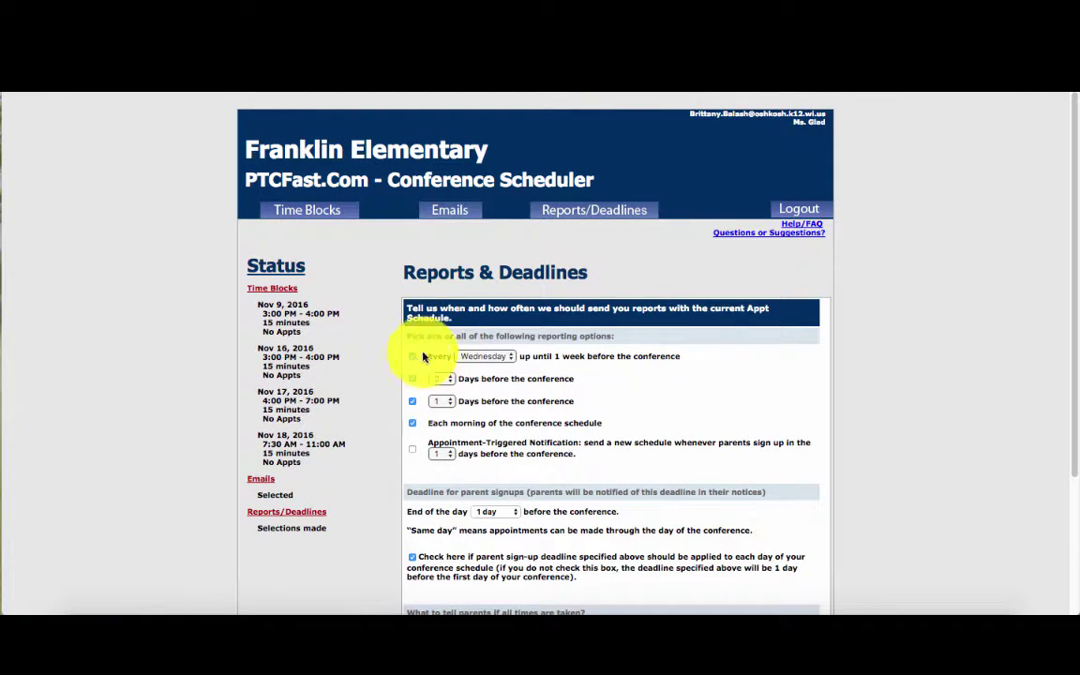